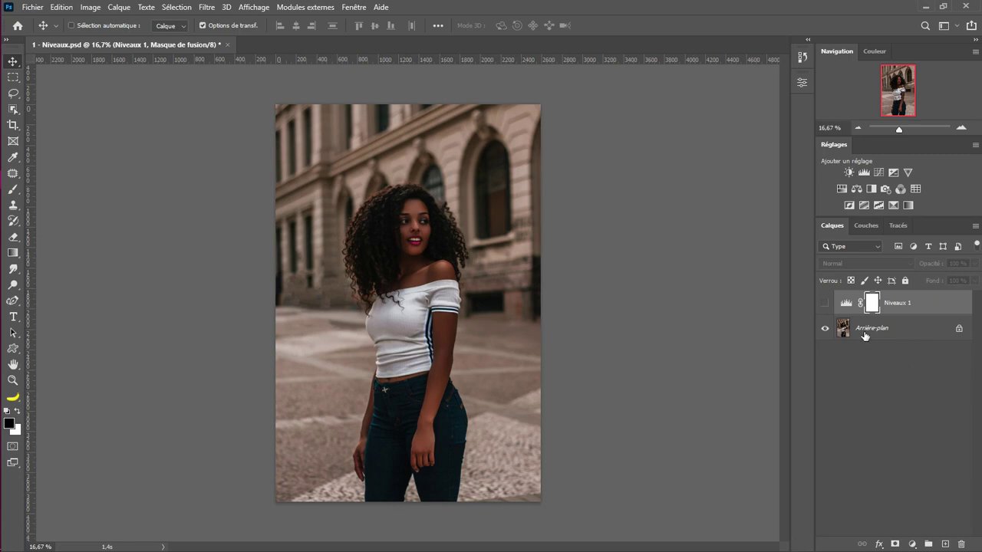
Step: Make the Niveaux 1 levels layer visible so it brightens the portrait
{"action": "left_click", "coordinate": [825, 303]}
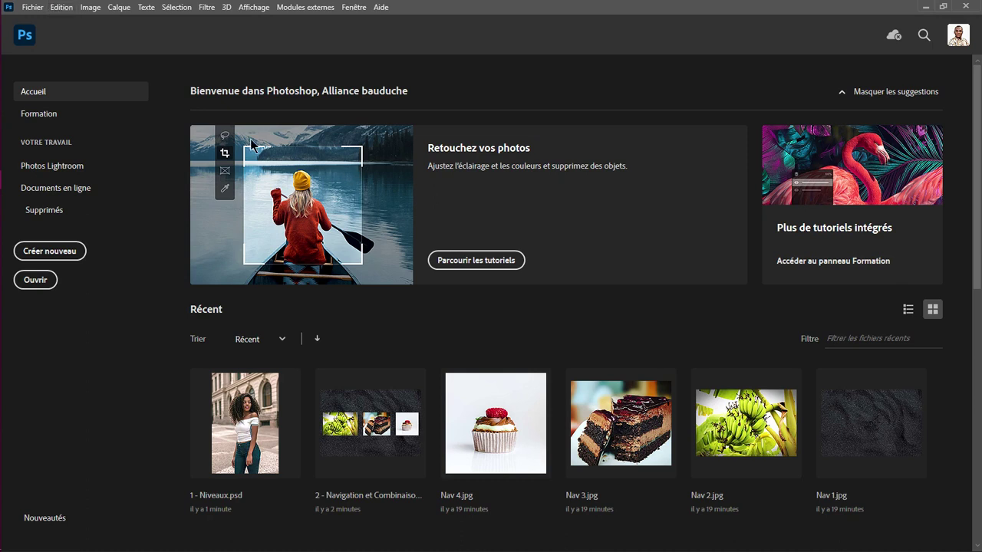
{"action": "left_click", "coordinate": [37, 9]}
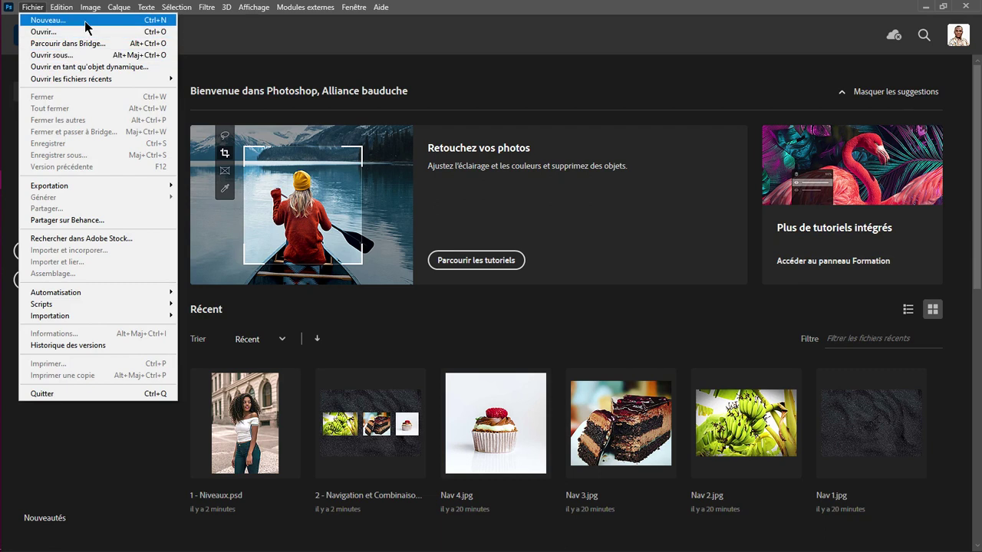
{"action": "left_click", "coordinate": [86, 34]}
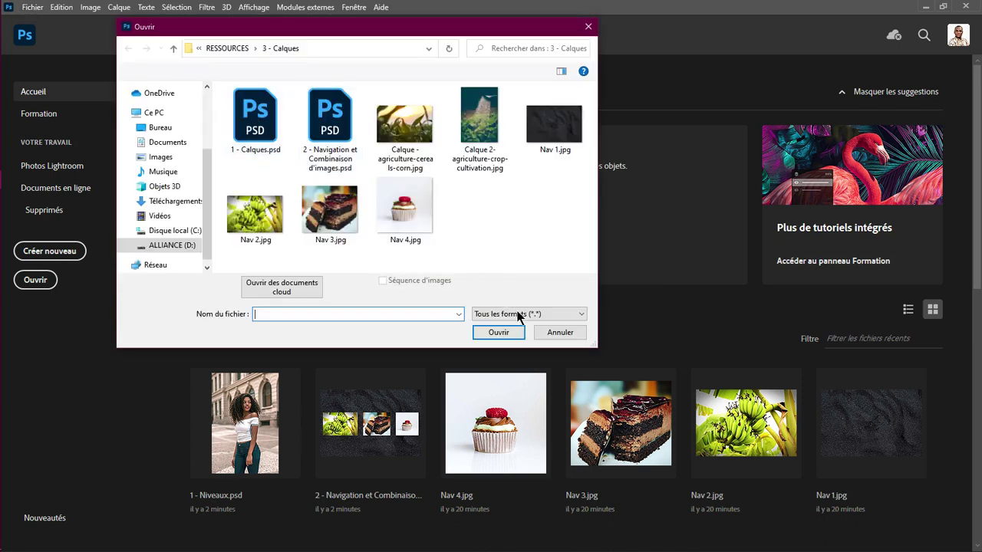
{"action": "left_click", "coordinate": [546, 332]}
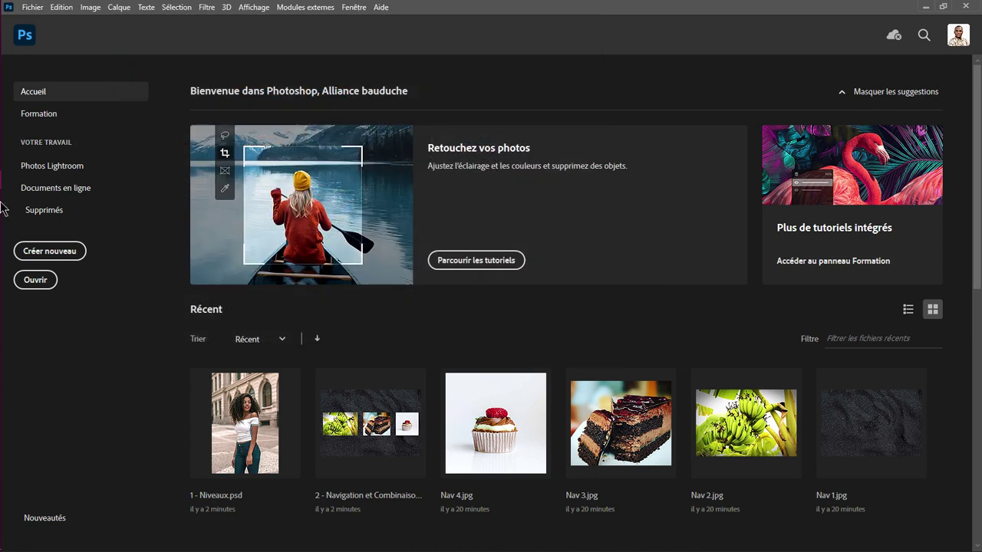
{"action": "mouse_move", "coordinate": [24, 161]}
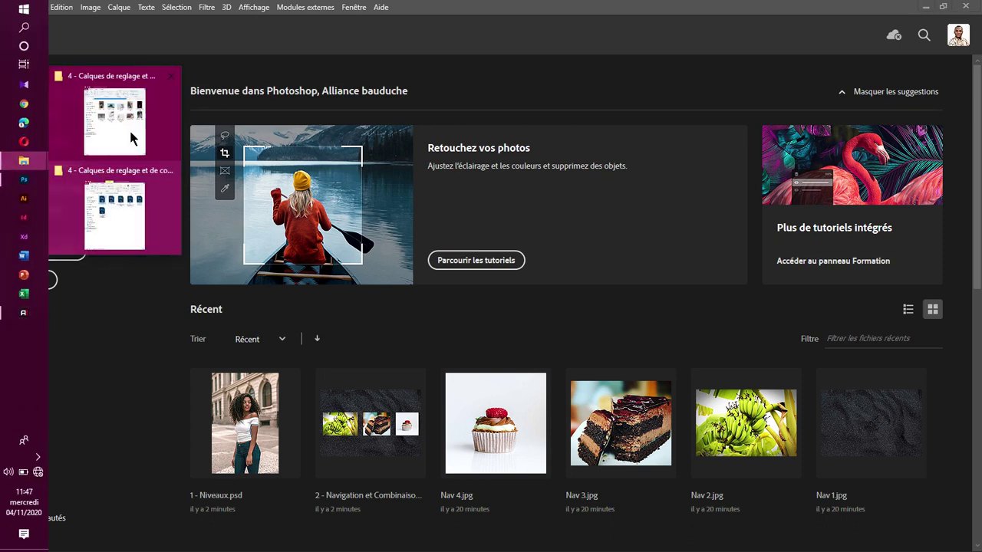
Step: Drag Niveau - 1.jpg from the 4 - Calques de reglage et de couleur folder into Photoshop
{"action": "left_click", "coordinate": [132, 128]}
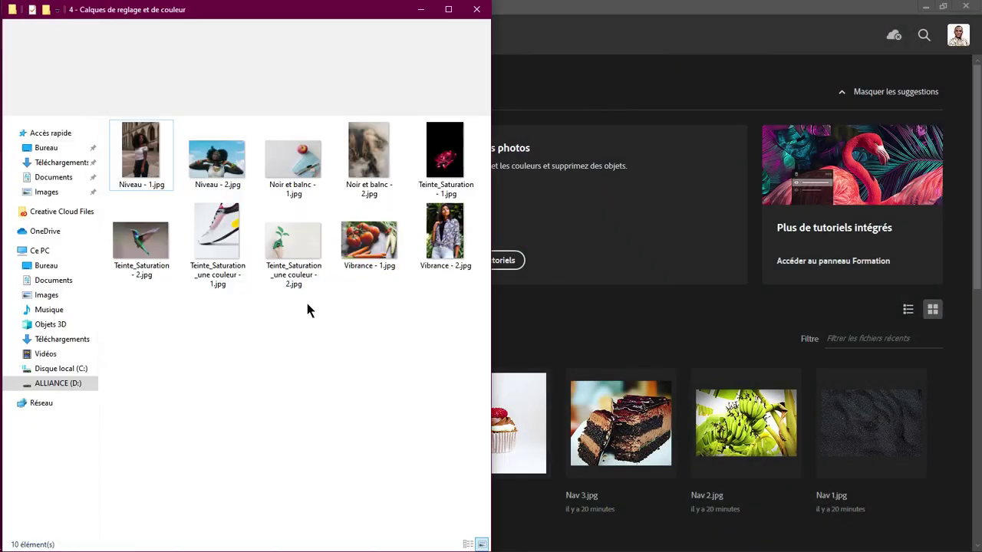
{"action": "left_click", "coordinate": [306, 305]}
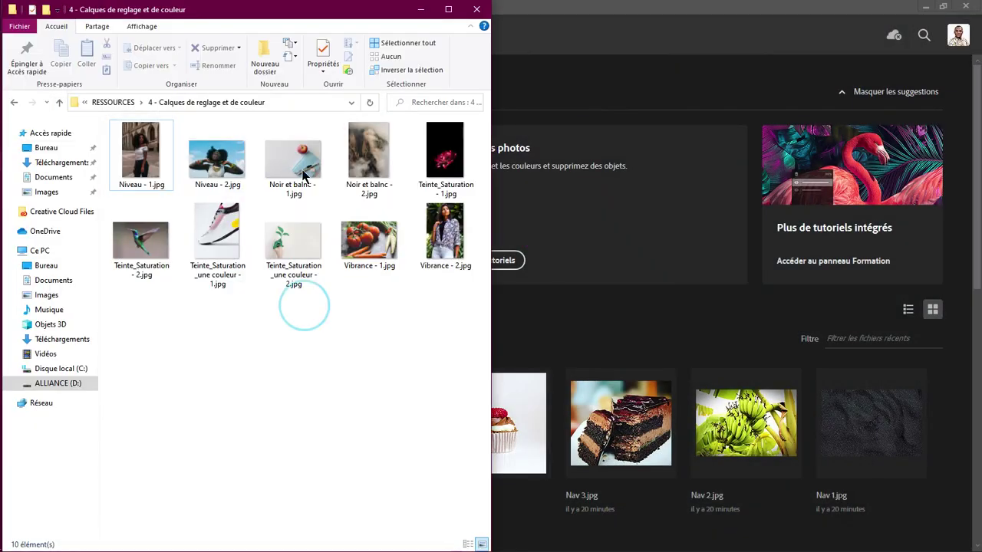
{"action": "left_click", "coordinate": [140, 178]}
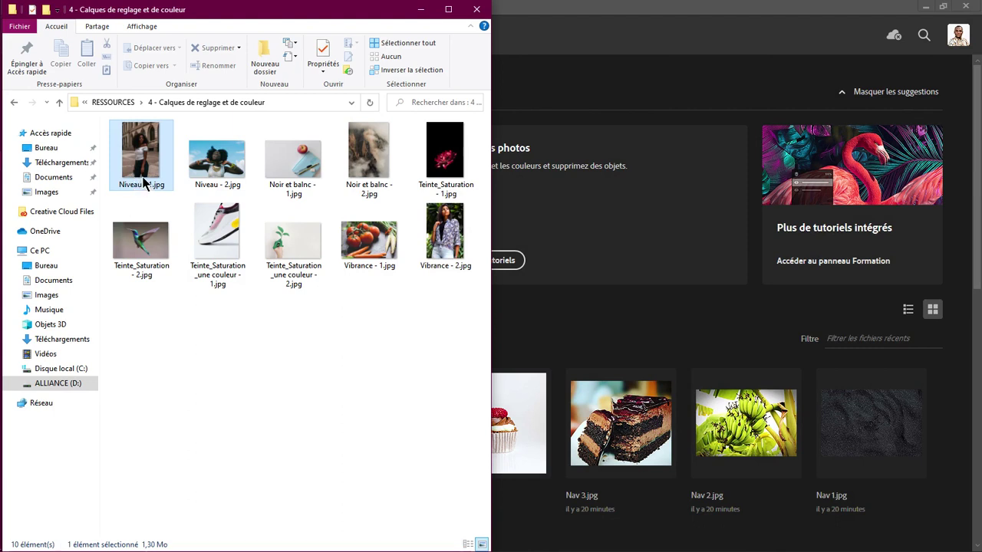
{"action": "mouse_move", "coordinate": [139, 187]}
{"action": "left_mouse_down"}
{"action": "mouse_move", "coordinate": [161, 201]}
{"action": "mouse_move", "coordinate": [643, 91]}
{"action": "left_mouse_up"}
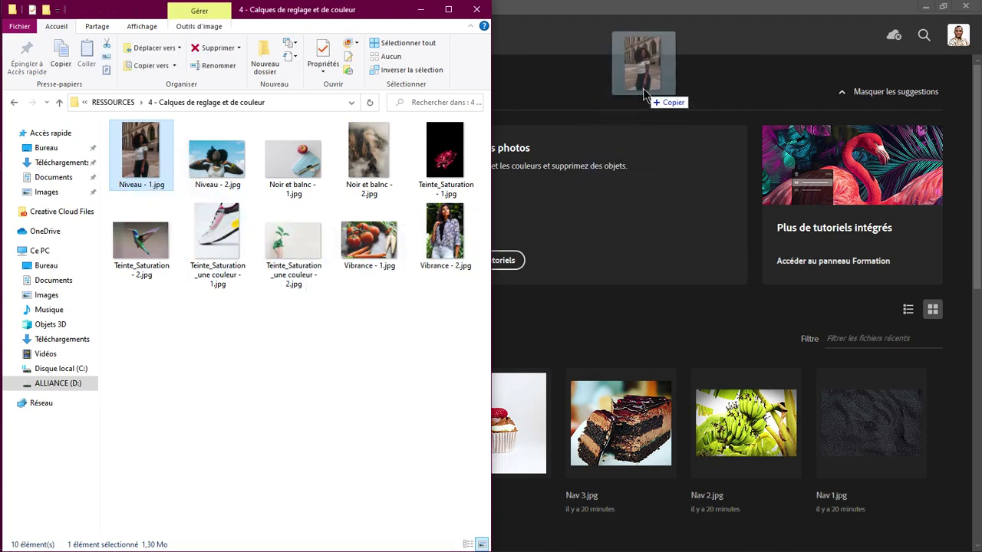
{"action": "left_click_drag", "start_coordinate": [644, 90], "coordinate": [644, 90]}
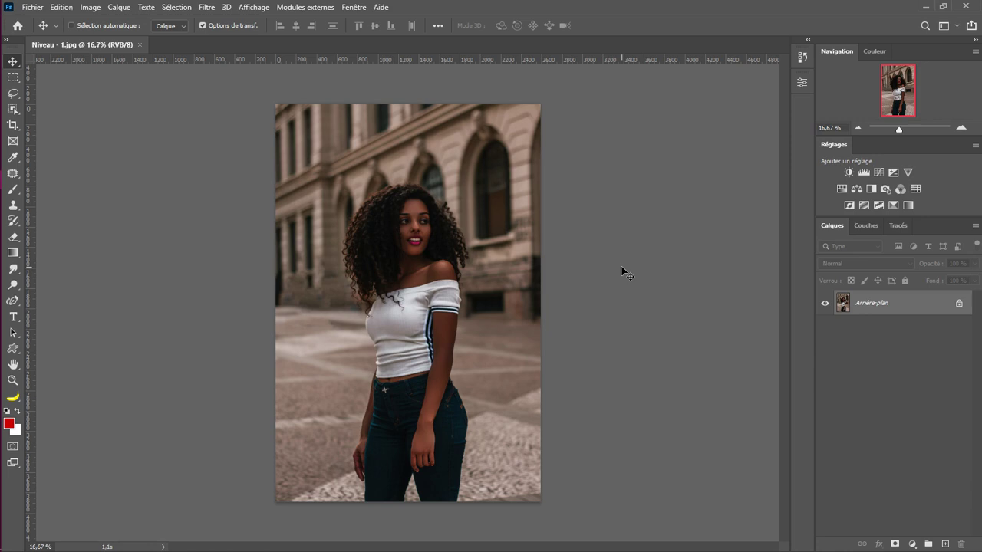
Step: Apply Image > Réglages > Niveaux to the background: black 18, midtones 2,13, white 220
{"action": "left_click", "coordinate": [91, 8]}
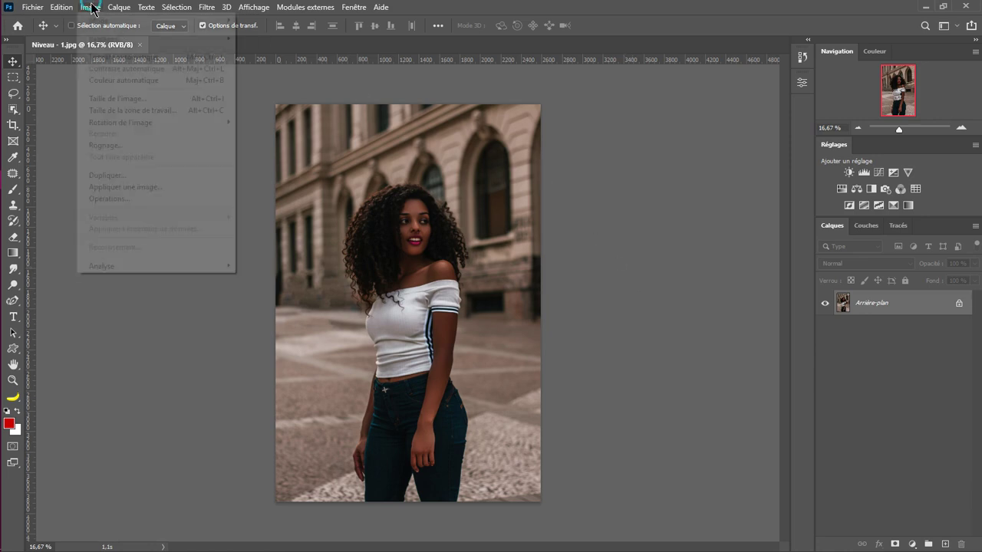
{"action": "mouse_move", "coordinate": [153, 39]}
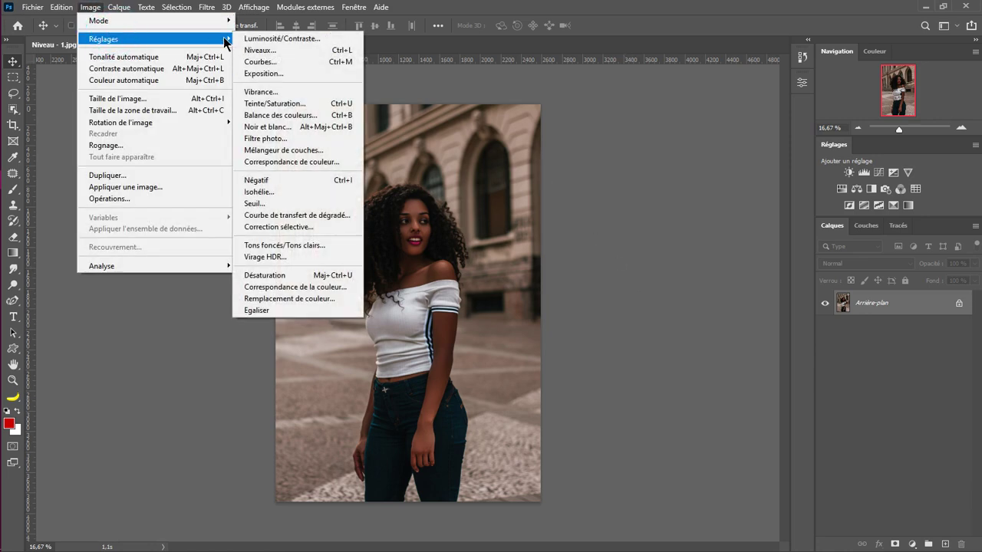
{"action": "left_click", "coordinate": [282, 51]}
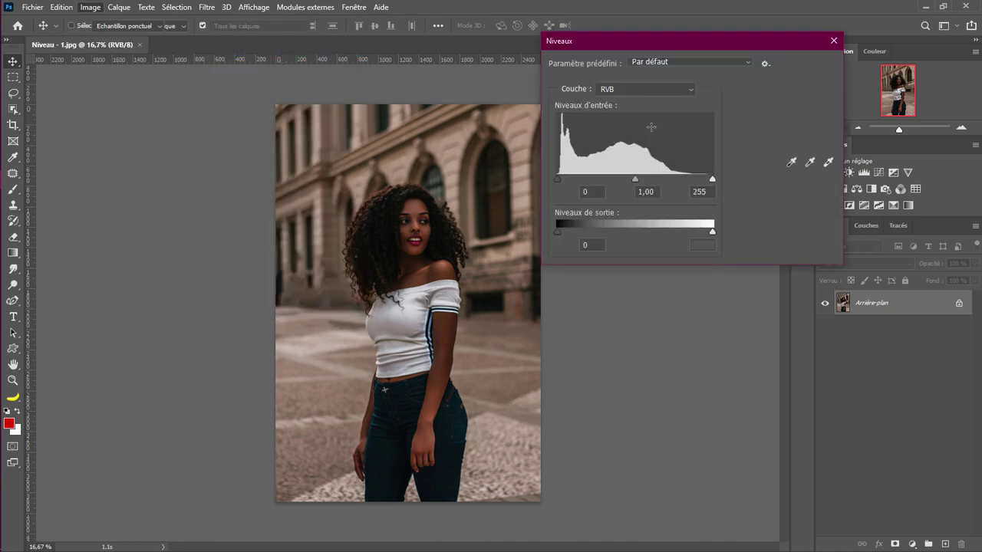
{"action": "left_click_drag", "start_coordinate": [560, 178], "coordinate": [579, 179]}
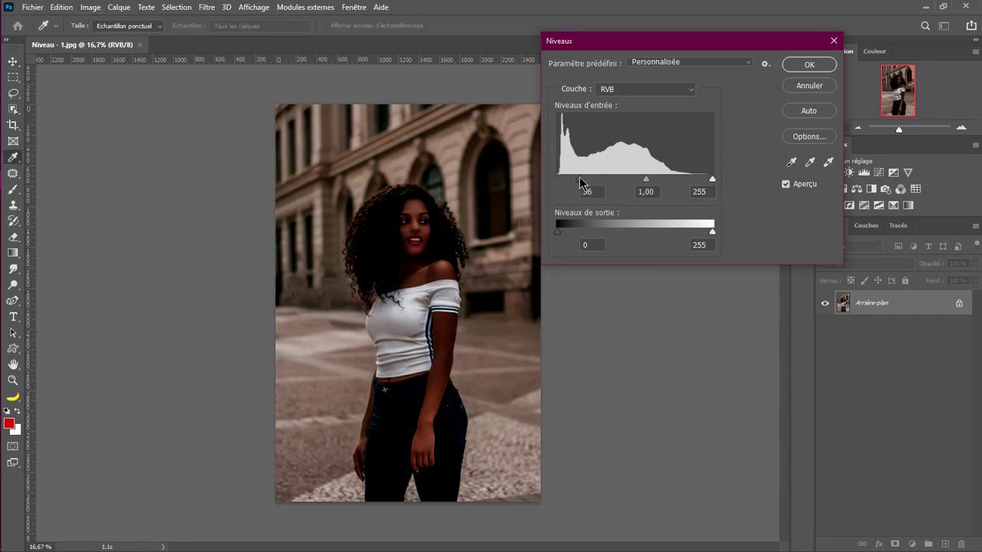
{"action": "left_click_drag", "start_coordinate": [712, 179], "coordinate": [568, 180]}
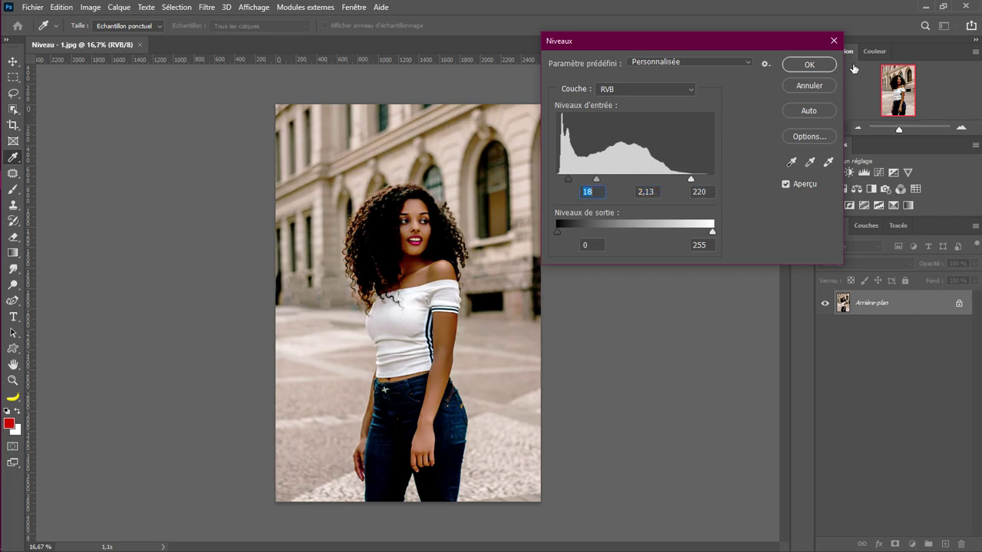
{"action": "left_click", "coordinate": [810, 65]}
{"action": "left_click", "coordinate": [813, 66]}
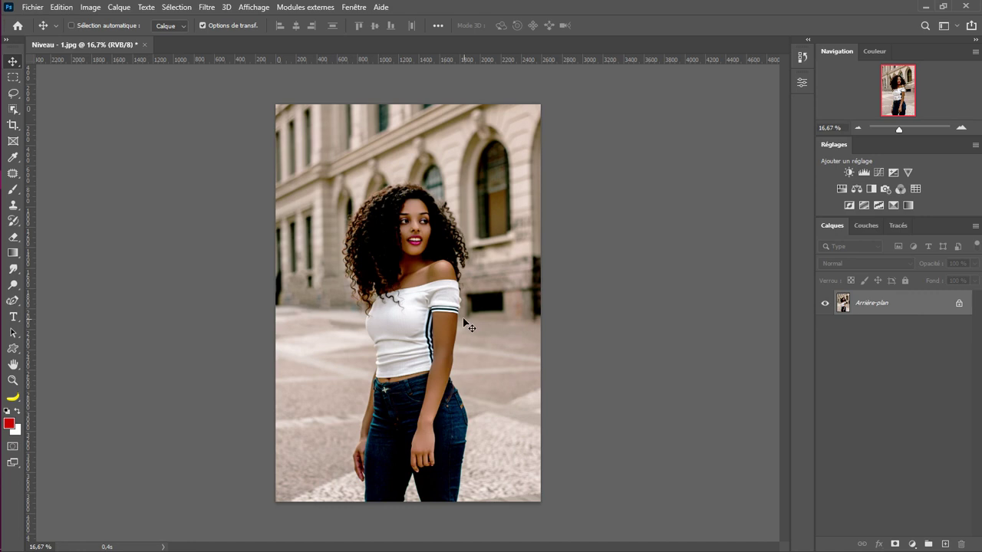
Step: Revert the direct Levels correction with Edition > Annuler Niveaux
{"action": "left_click", "coordinate": [62, 7]}
{"action": "left_click", "coordinate": [75, 21]}
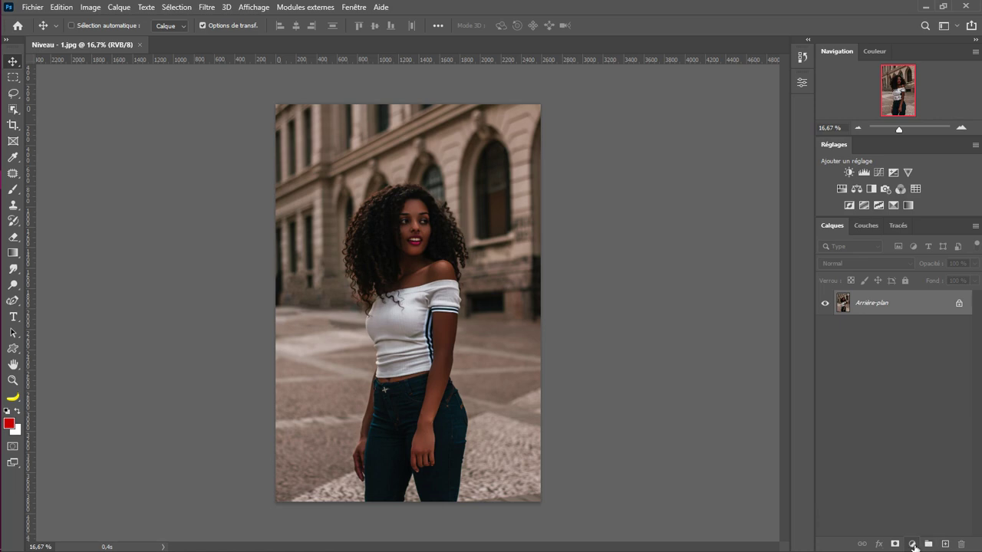
Step: Add a Levels adjustment layer, then drag Niveaux 1 onto the trash to delete it
{"action": "left_click", "coordinate": [913, 545]}
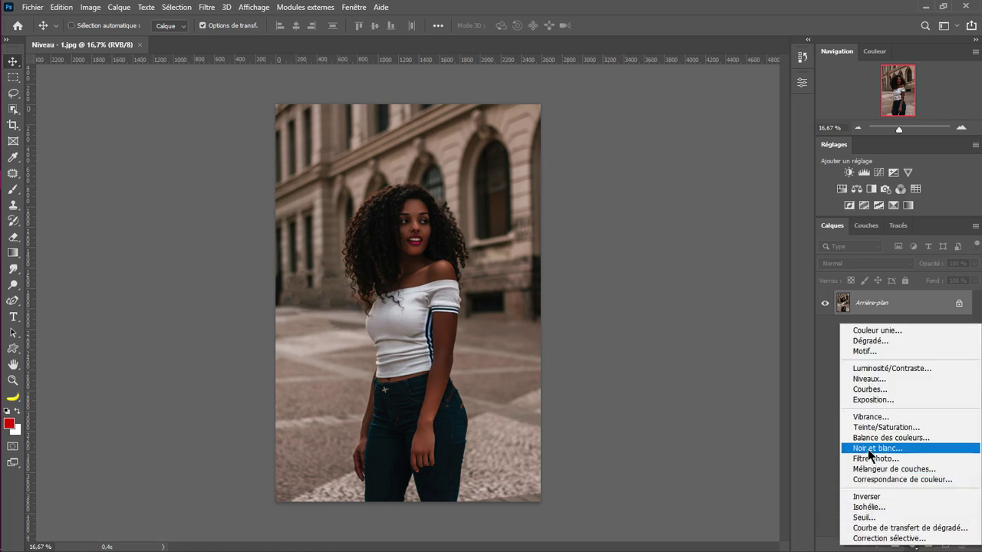
{"action": "left_click", "coordinate": [871, 379]}
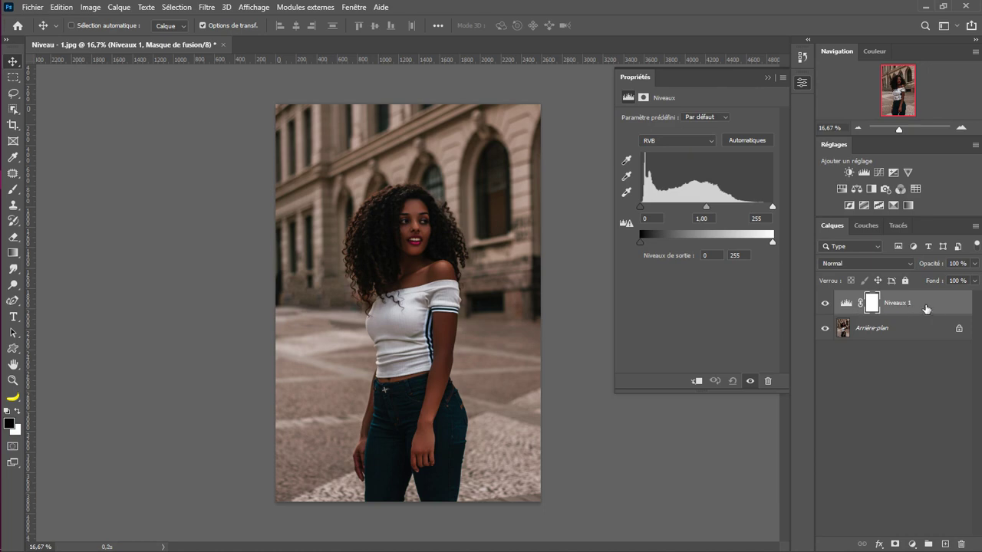
{"action": "mouse_move", "coordinate": [918, 303]}
{"action": "left_mouse_down"}
{"action": "mouse_move", "coordinate": [939, 319]}
{"action": "mouse_move", "coordinate": [959, 541]}
{"action": "left_mouse_up"}
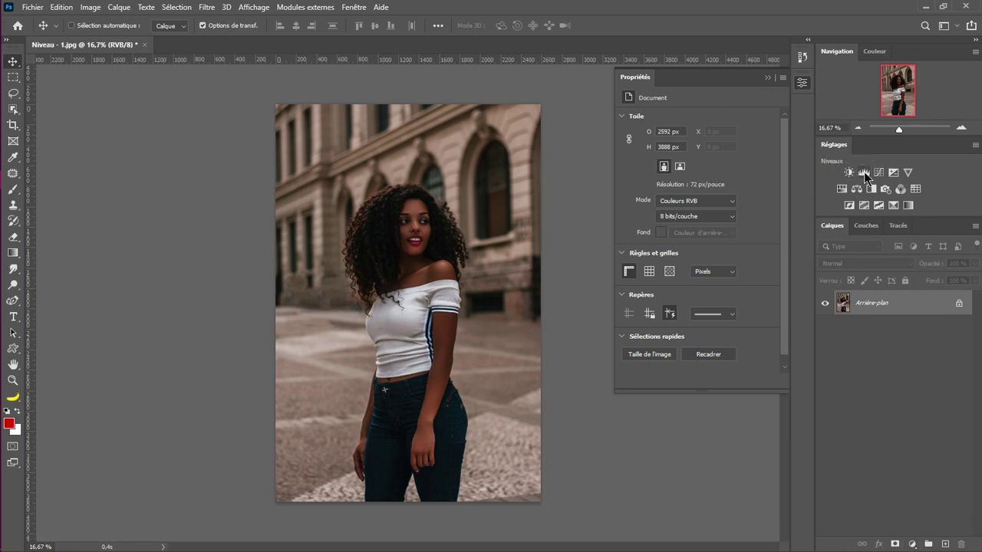
Step: Create a new Niveaux 1 layer from the Levels icon in the Adjustments panel
{"action": "left_click", "coordinate": [865, 172]}
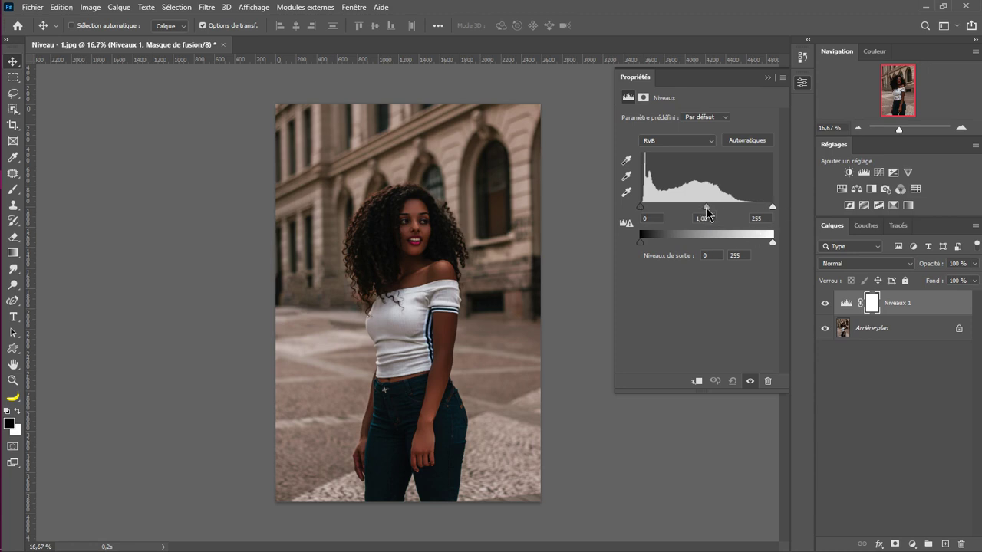
Step: Set Niveaux 1 to black 12, midtones 1,23, white 164, then collapse Properties
{"action": "mouse_move", "coordinate": [641, 207]}
{"action": "left_mouse_down"}
{"action": "mouse_move", "coordinate": [684, 208]}
{"action": "mouse_move", "coordinate": [671, 207]}
{"action": "left_mouse_up"}
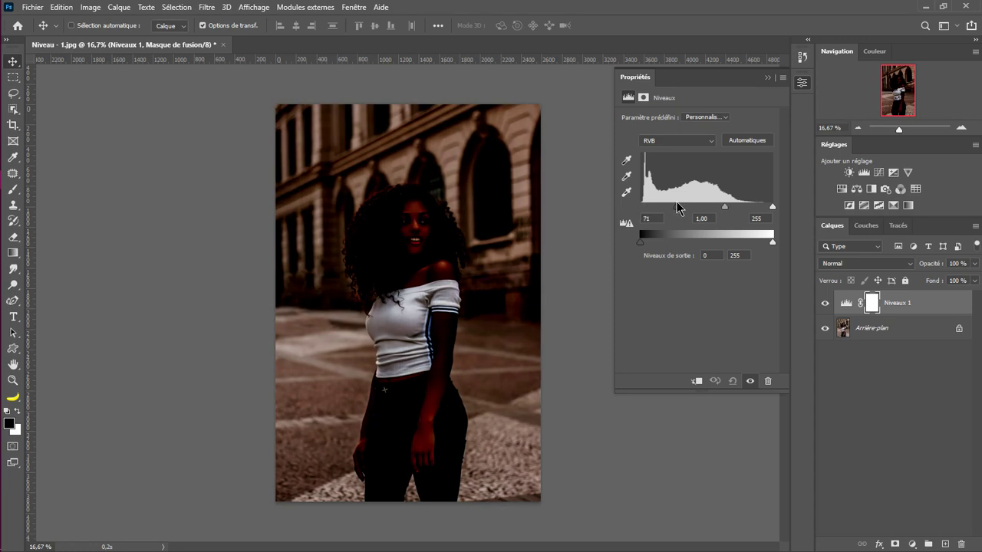
{"action": "left_click_drag", "start_coordinate": [672, 207], "coordinate": [641, 207]}
{"action": "mouse_move", "coordinate": [772, 207]}
{"action": "left_mouse_down"}
{"action": "mouse_move", "coordinate": [717, 207]}
{"action": "mouse_move", "coordinate": [769, 207]}
{"action": "left_mouse_up"}
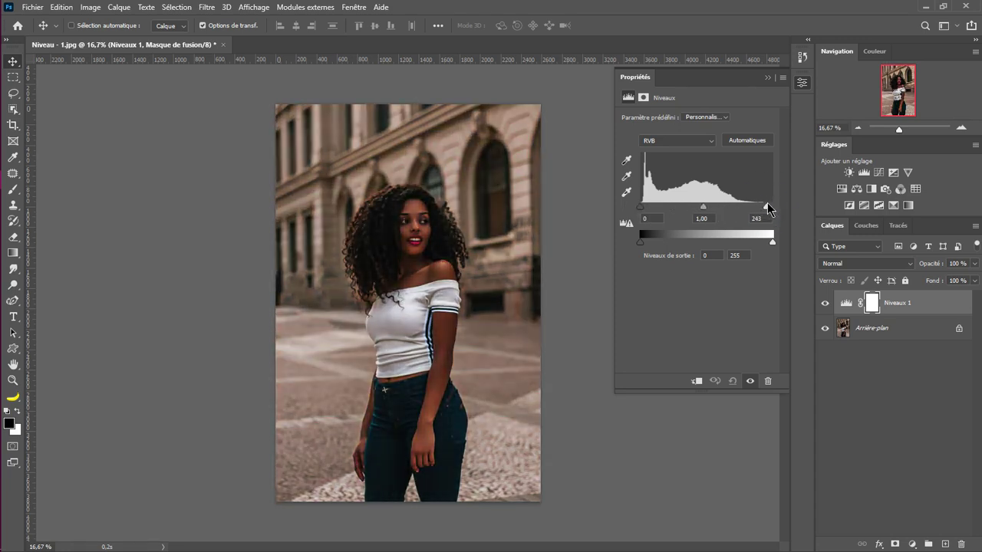
{"action": "mouse_move", "coordinate": [706, 208]}
{"action": "left_mouse_down"}
{"action": "mouse_move", "coordinate": [664, 207]}
{"action": "mouse_move", "coordinate": [716, 207]}
{"action": "mouse_move", "coordinate": [649, 207]}
{"action": "mouse_move", "coordinate": [717, 210]}
{"action": "mouse_move", "coordinate": [689, 207]}
{"action": "left_mouse_up"}
{"action": "left_click", "coordinate": [765, 207]}
{"action": "left_click_drag", "start_coordinate": [756, 212], "coordinate": [723, 207]}
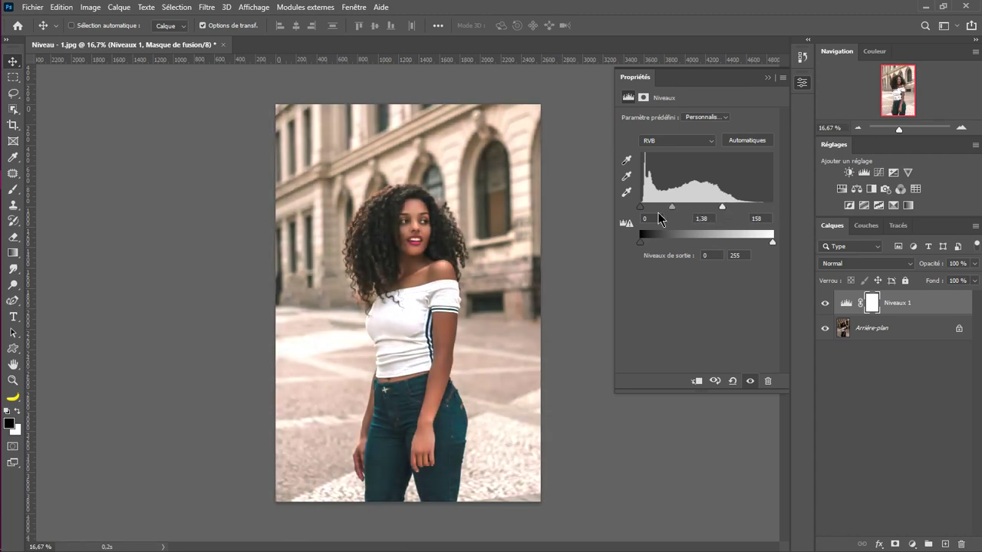
{"action": "left_click_drag", "start_coordinate": [641, 207], "coordinate": [647, 209]}
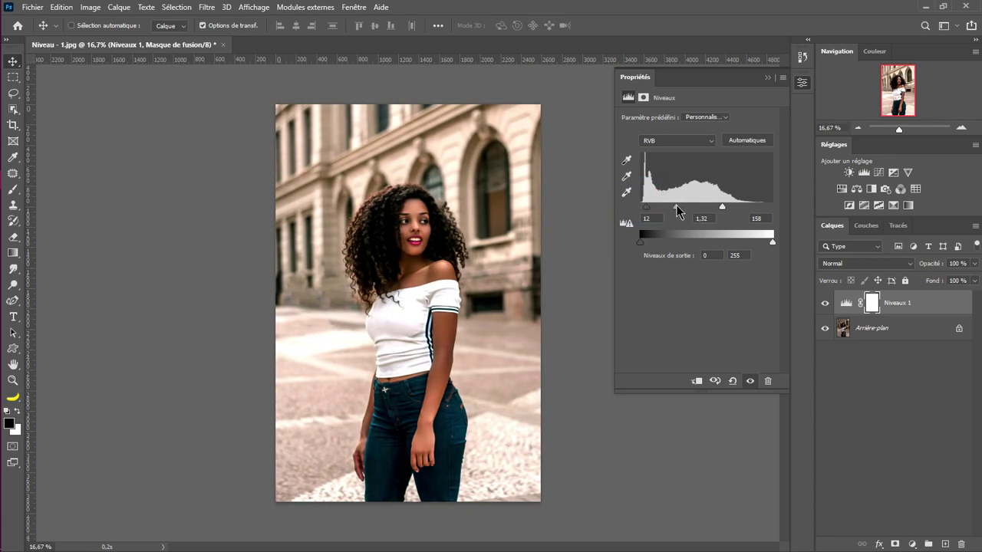
{"action": "left_click_drag", "start_coordinate": [676, 207], "coordinate": [679, 207]}
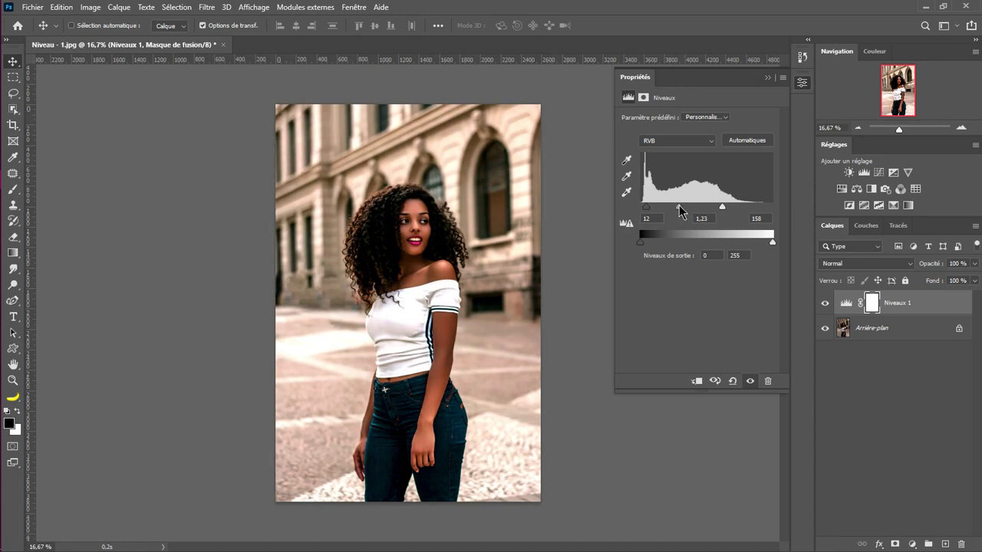
{"action": "left_click_drag", "start_coordinate": [721, 207], "coordinate": [726, 208]}
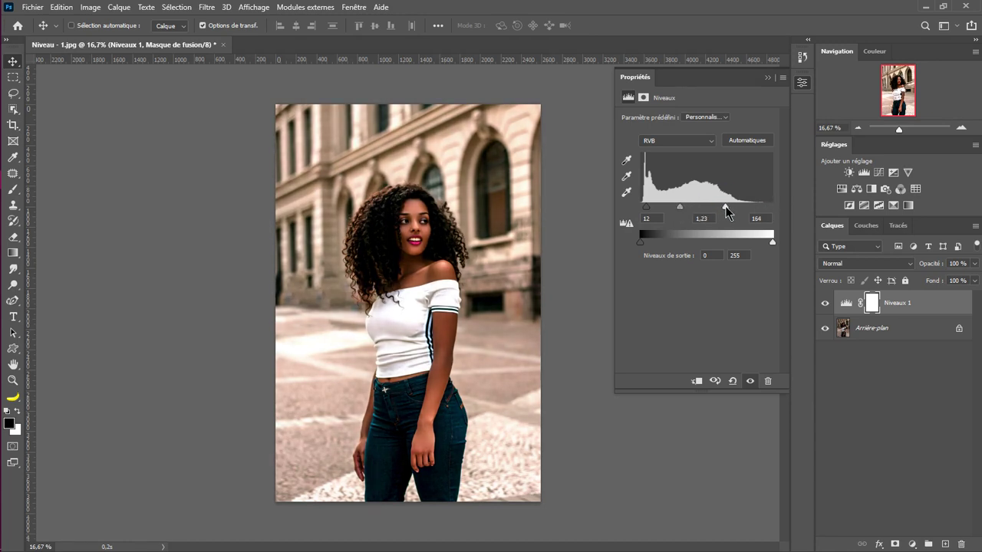
{"action": "left_click", "coordinate": [768, 77]}
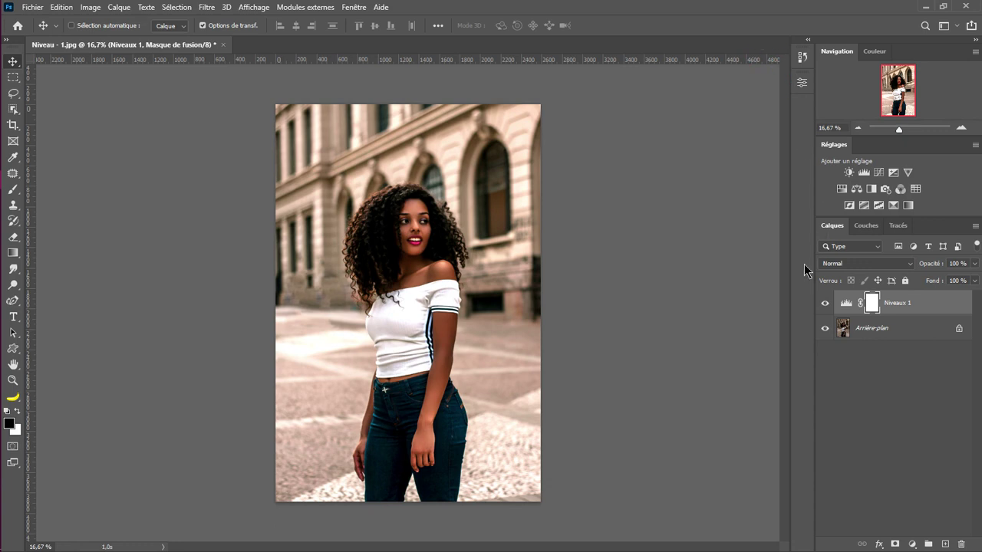
{"action": "left_click", "coordinate": [825, 304]}
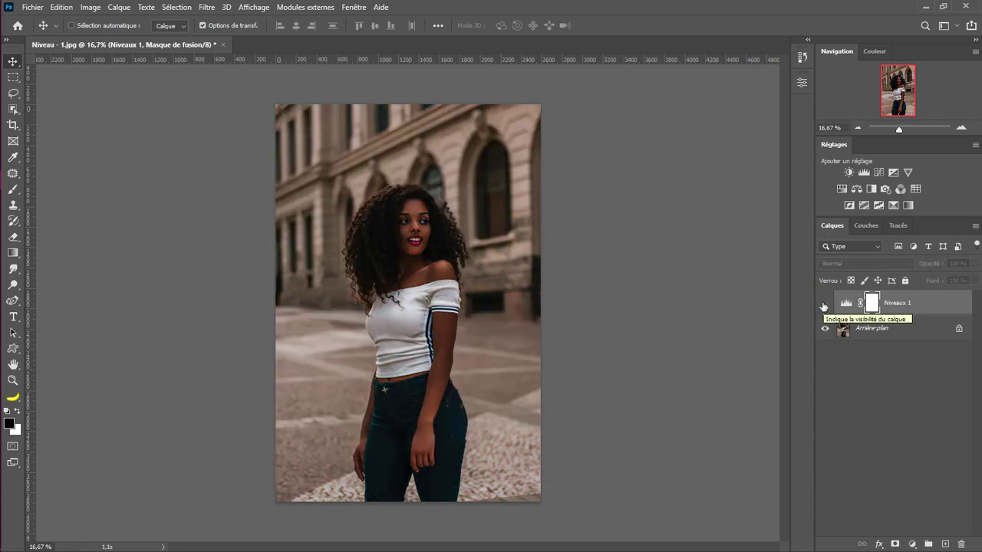
{"action": "left_click", "coordinate": [824, 304]}
{"action": "left_click", "coordinate": [825, 303]}
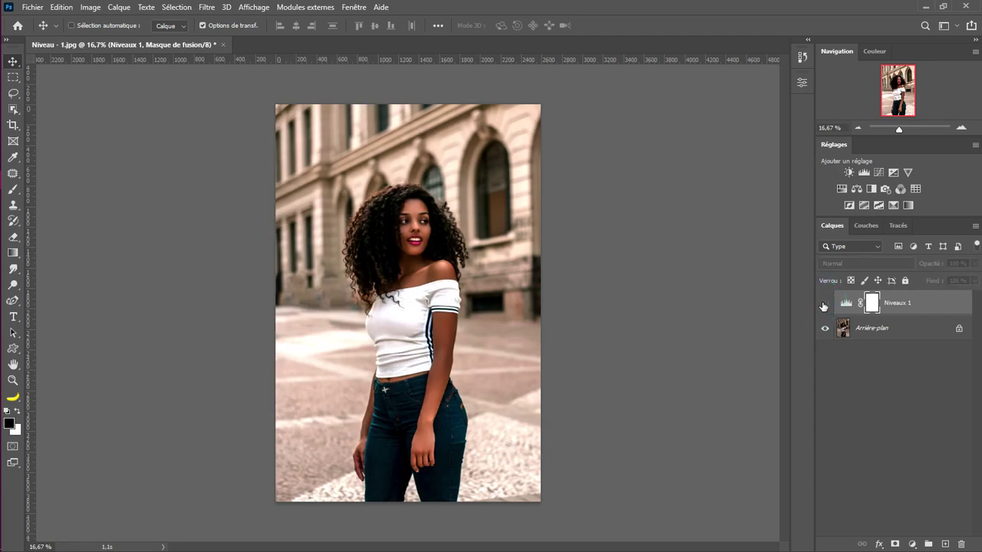
{"action": "left_click", "coordinate": [825, 303]}
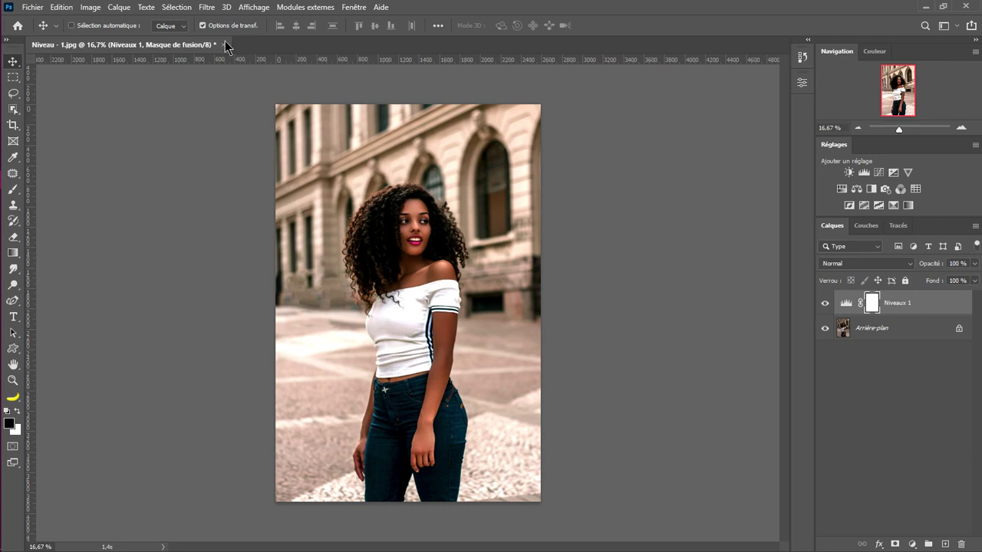
{"action": "key", "text": "alt+Tab"}
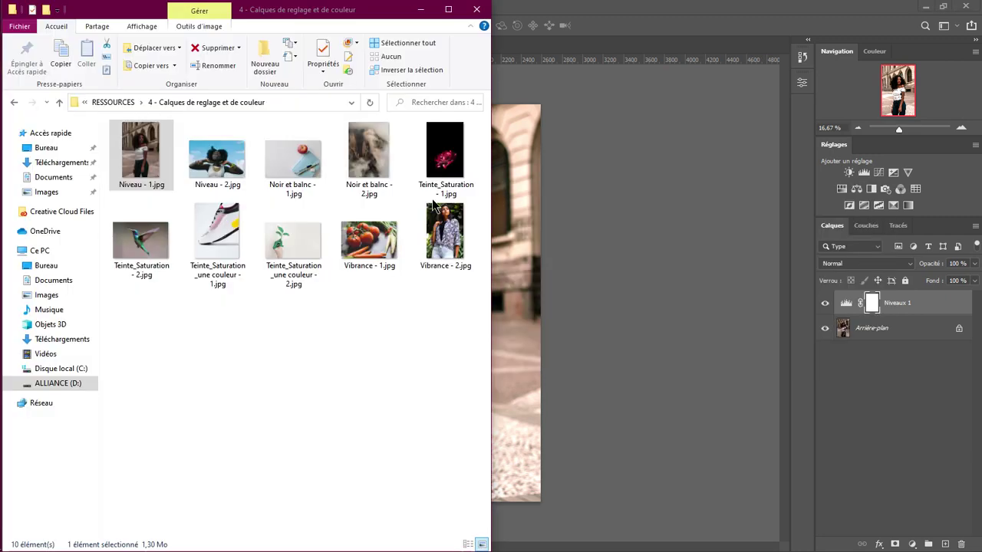
{"action": "double_click", "coordinate": [219, 182]}
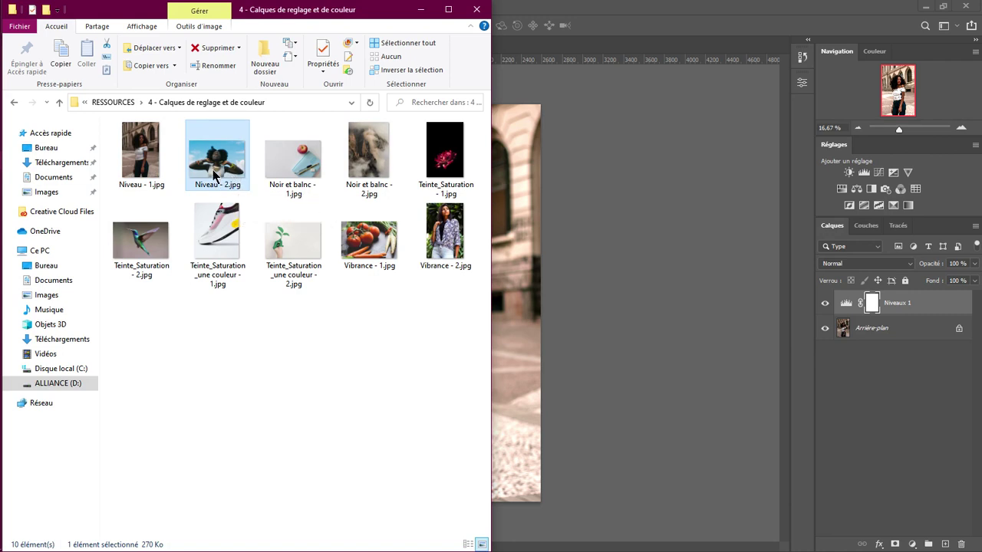
{"action": "left_click_drag", "start_coordinate": [234, 180], "coordinate": [539, 59]}
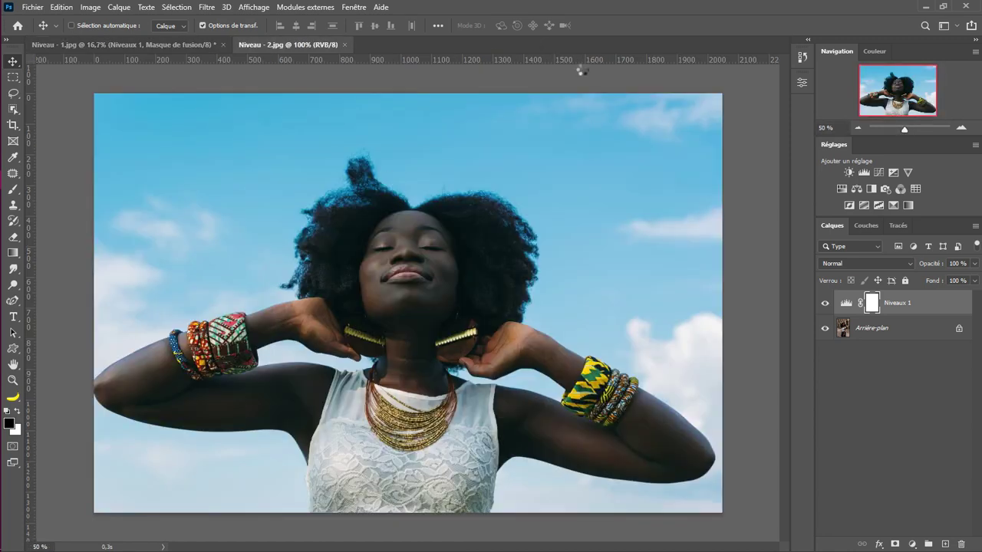
{"action": "left_click", "coordinate": [345, 45]}
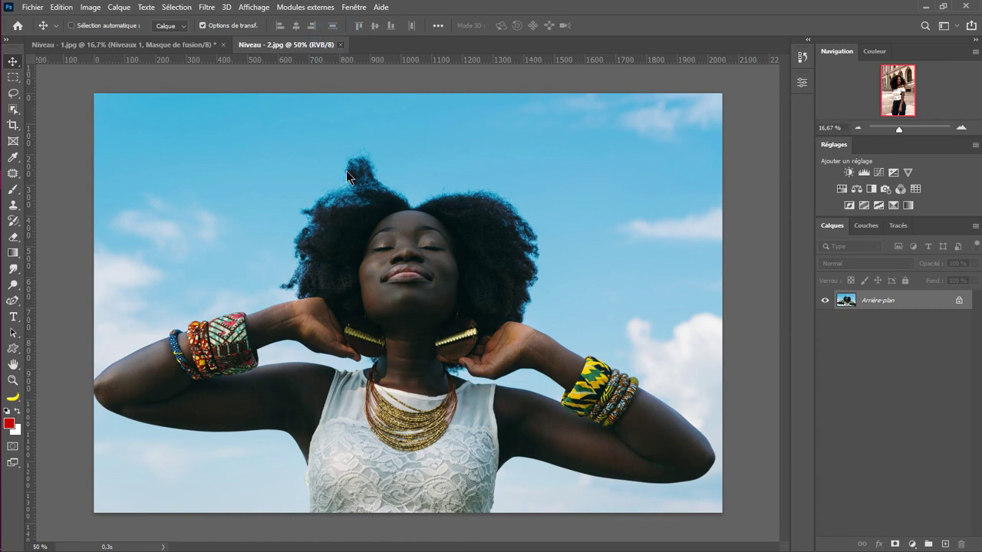